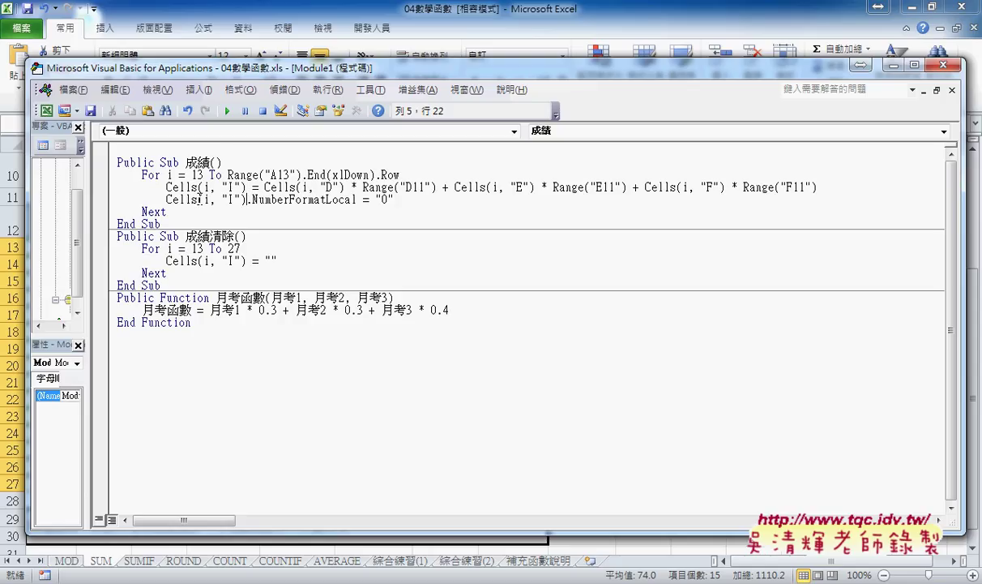
Step: Retype the format line's assignment as .NumberFormatLocal = "0", picking the property from IntelliSense
left_click_drag(198, 199, 246, 200)
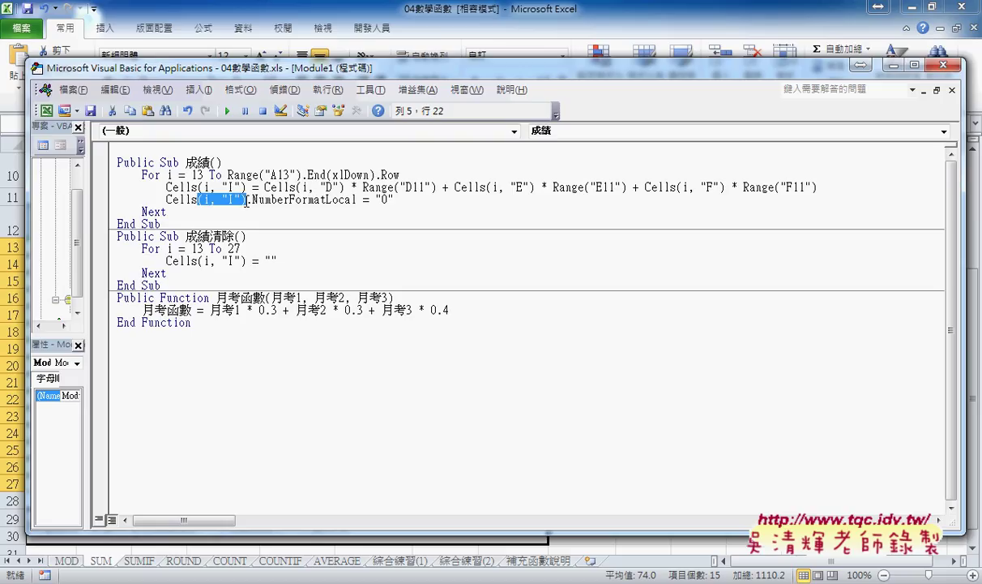
left_click_drag(247, 200, 409, 200)
key("Delete")
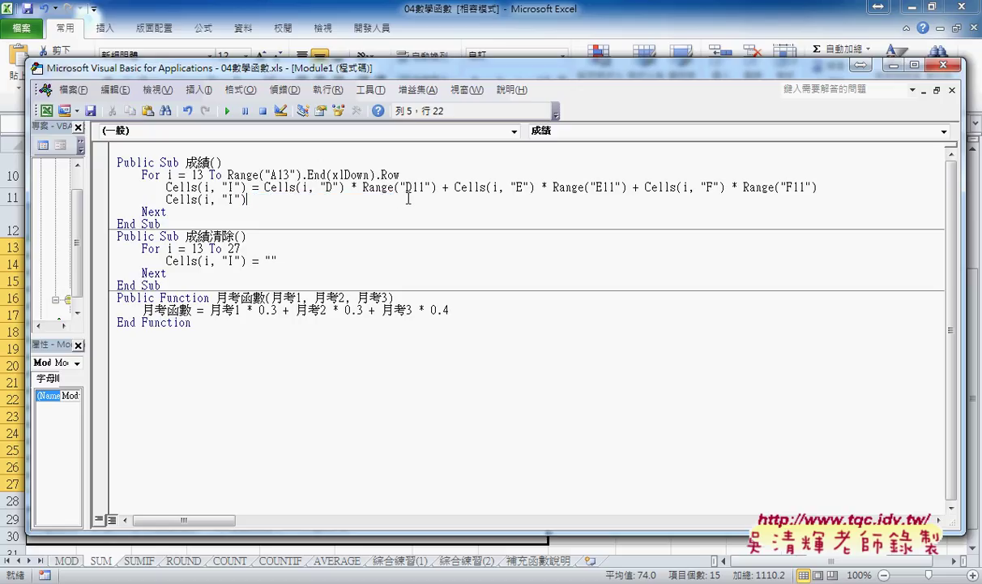
type(".")
left_click_drag(248, 200, 200, 199)
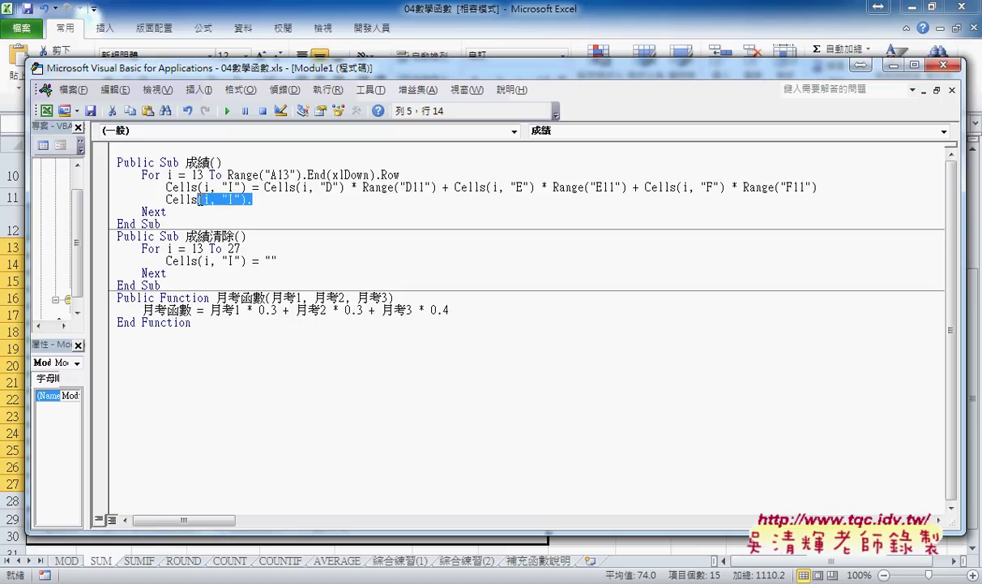
type(".")
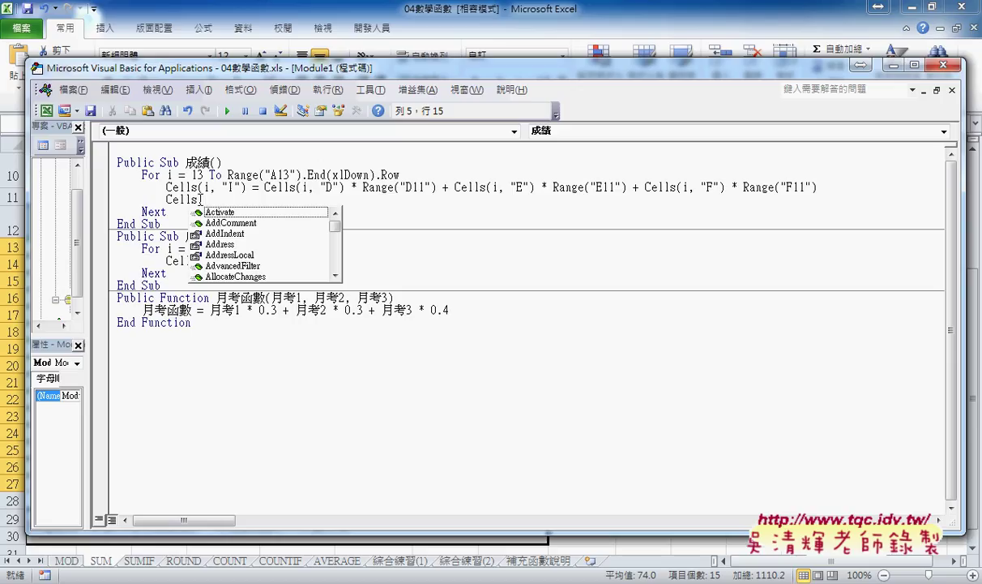
type("n")
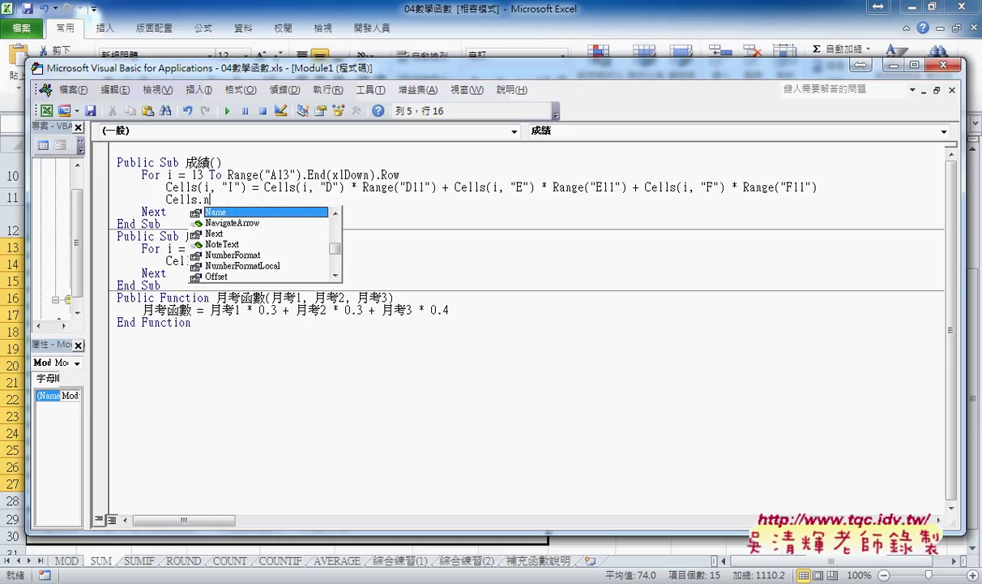
double_click(233, 264)
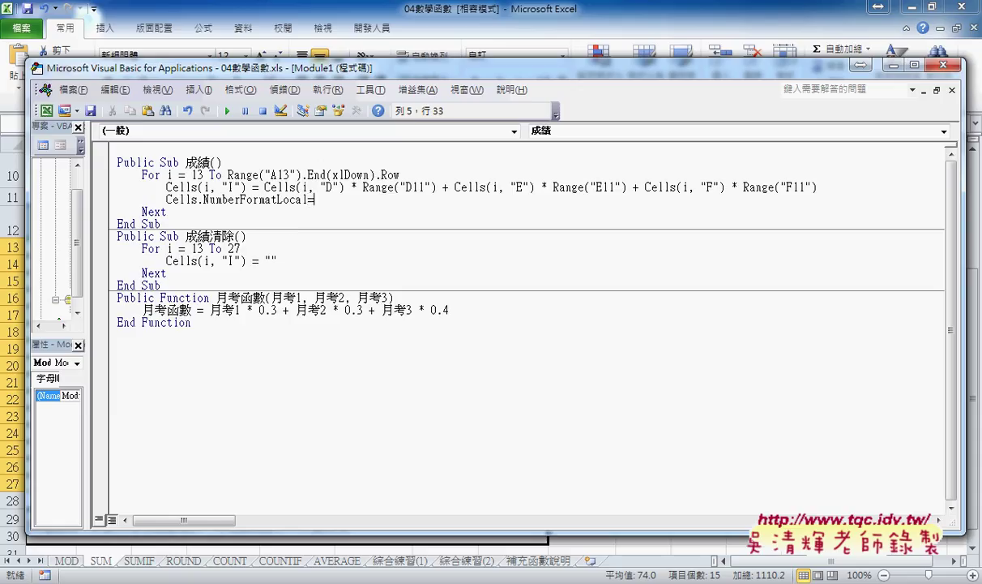
type("=\"")
type("0")
Step: Make the format line target Cells(i, "I"), copying the arguments from the calculation line
left_click_drag(252, 188, 198, 188)
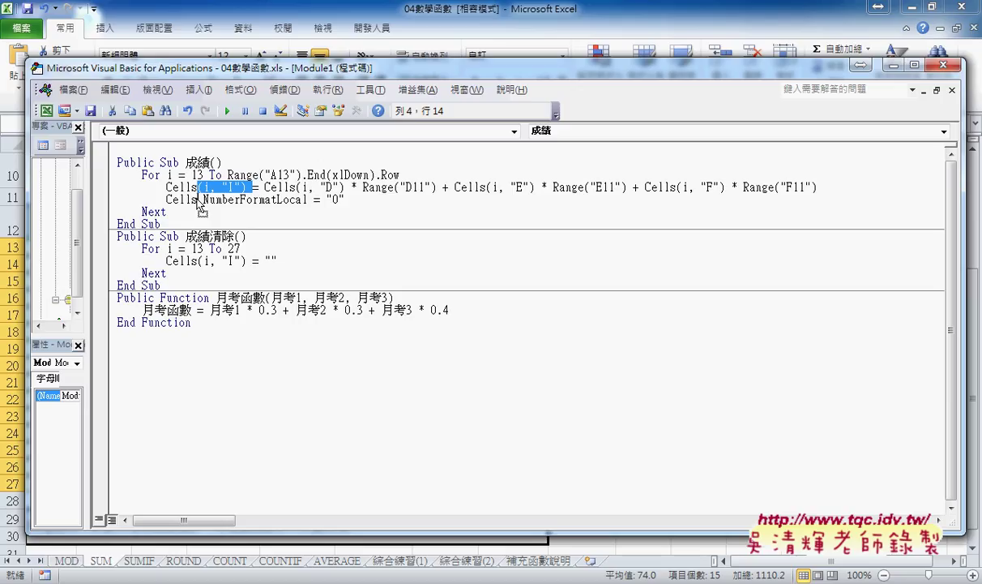
left_click_drag(197, 200, 185, 199)
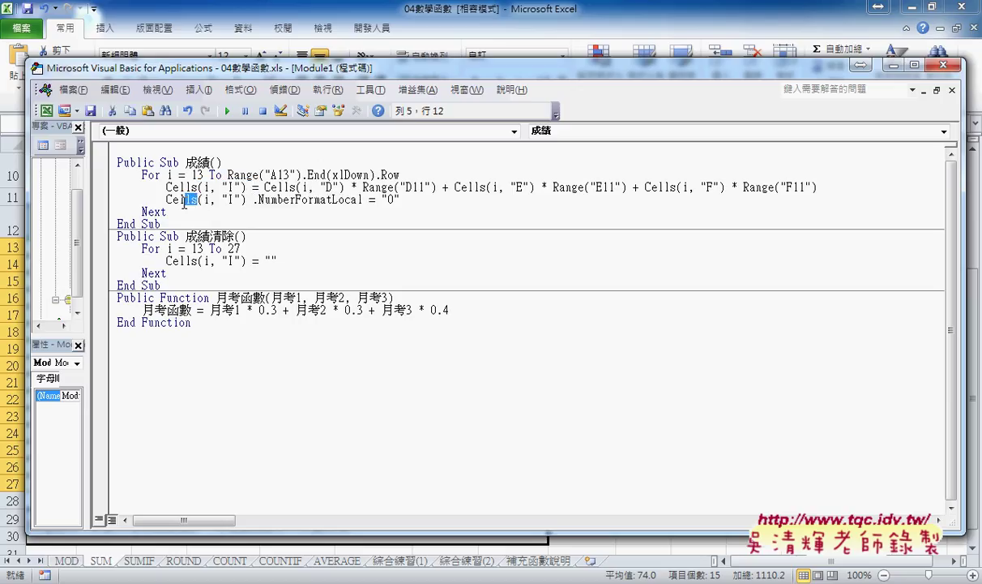
left_click_drag(245, 200, 167, 200)
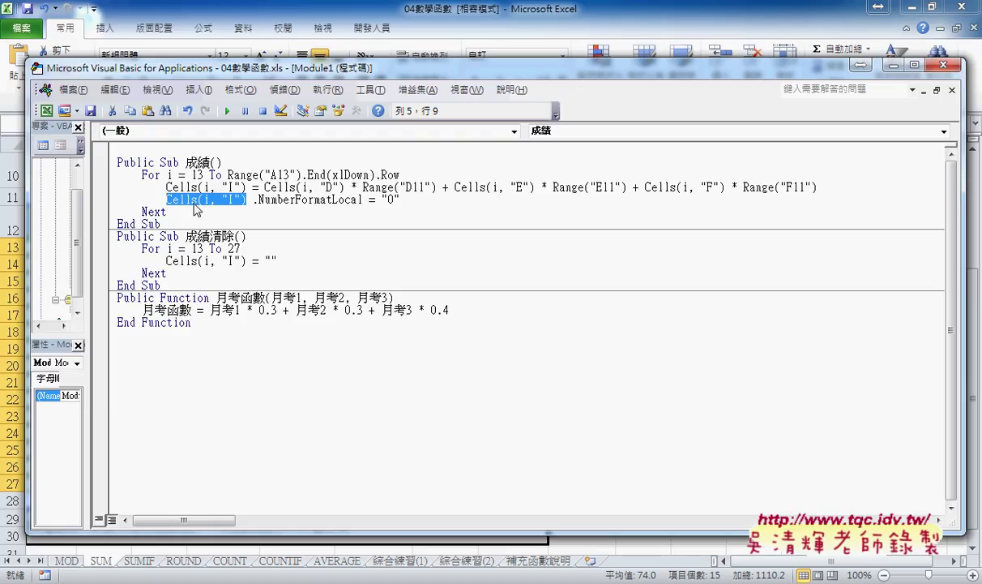
left_click(303, 198)
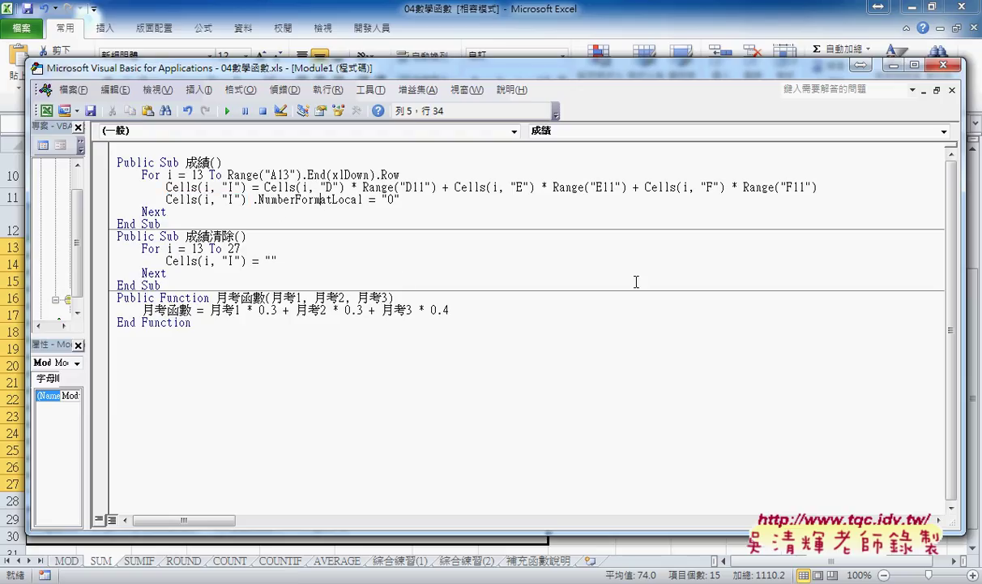
Step: Shrink the editor beside columns I–J, then fix the compile error by removing the space before .NumberFormatLocal
left_click_drag(962, 256, 638, 255)
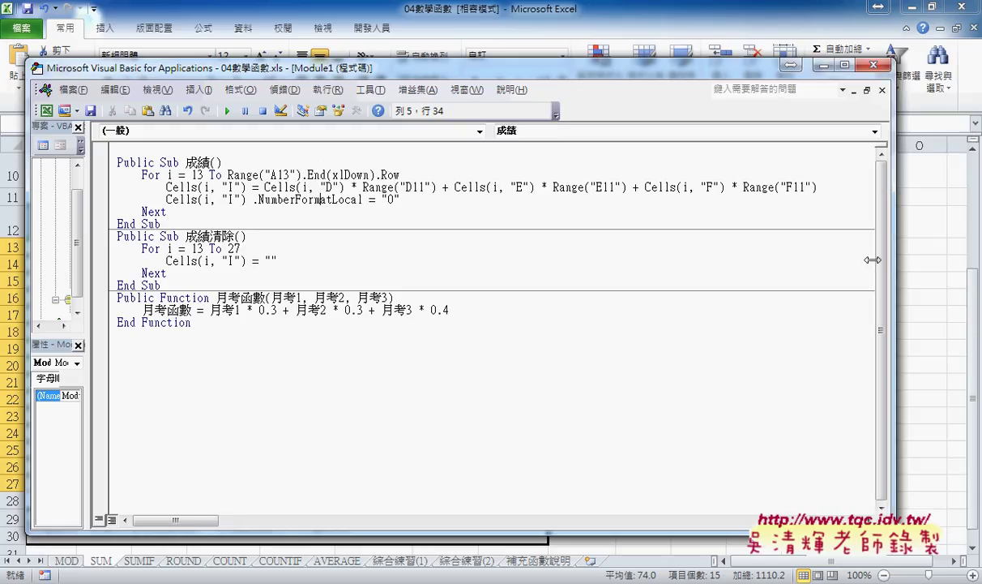
left_click_drag(392, 68, 308, 74)
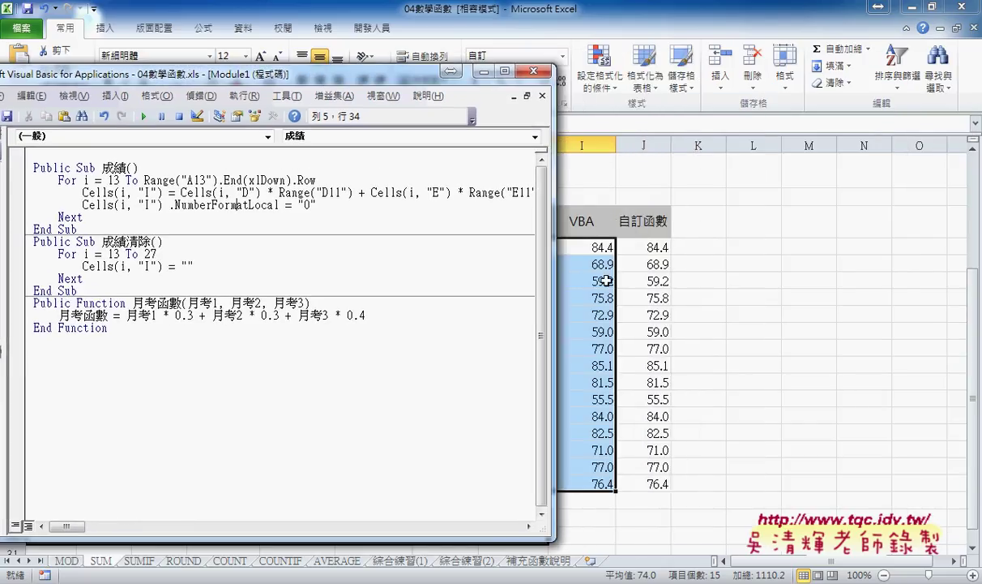
left_click(294, 186)
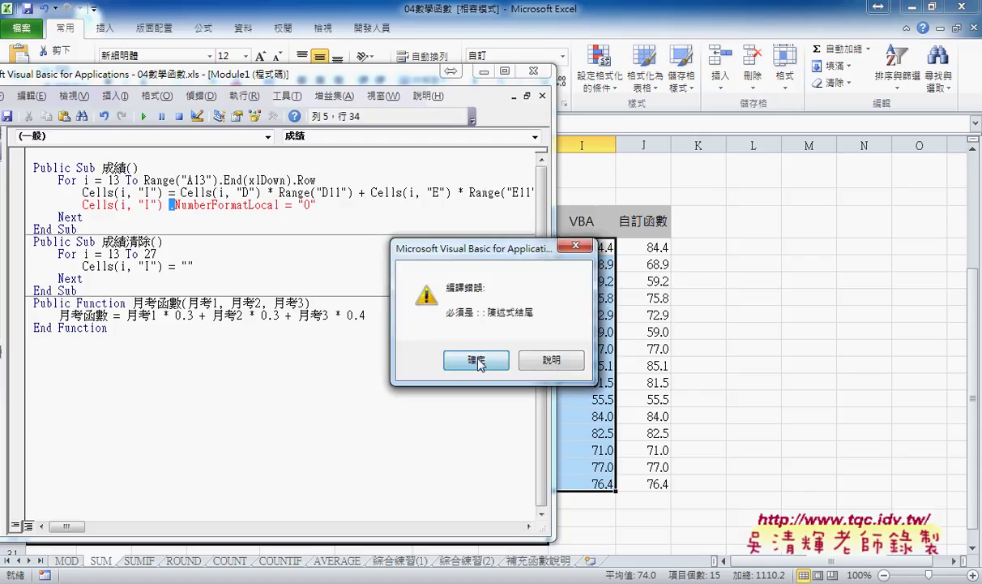
left_click(477, 359)
key("BackSpace")
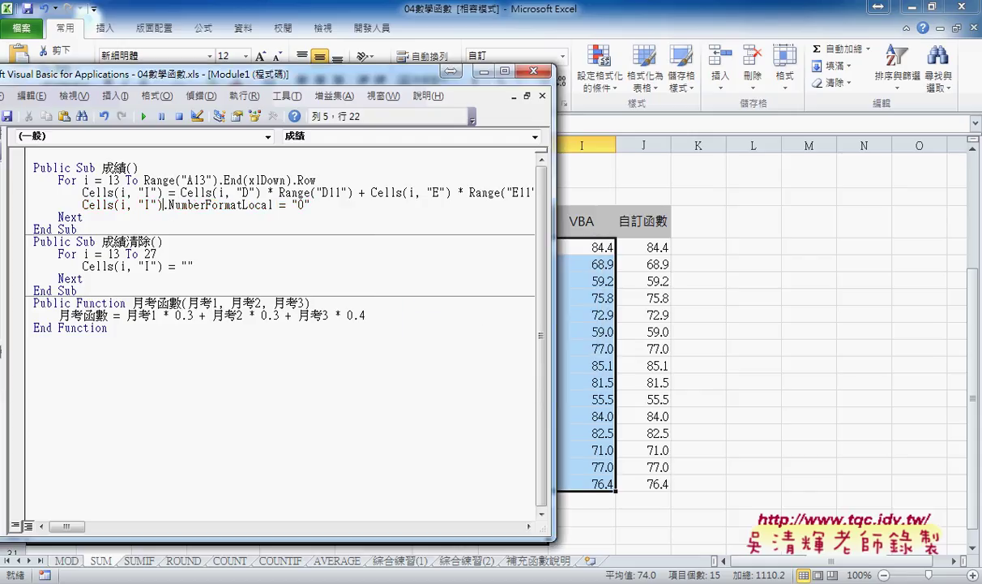
Step: Run 成績清除 to clear column I, then run 成績 to refill it with whole-number scores
left_click(228, 242)
left_click(143, 118)
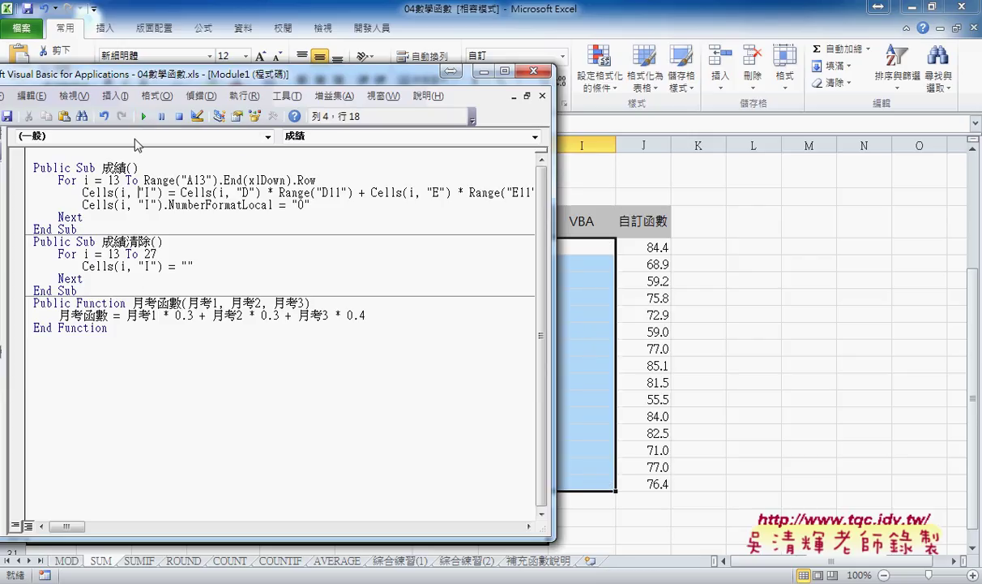
left_click(132, 180)
left_click(144, 117)
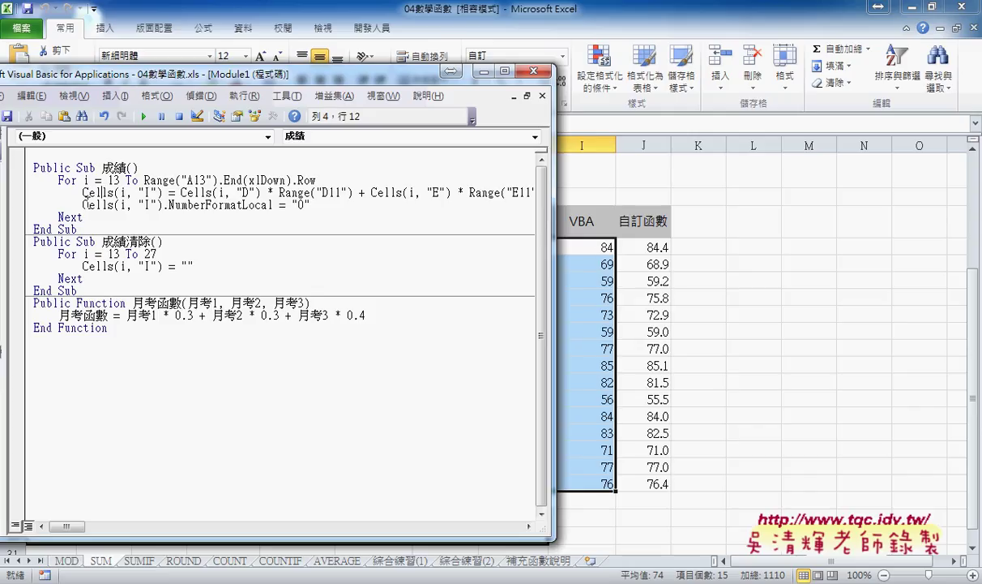
left_click_drag(86, 202, 310, 203)
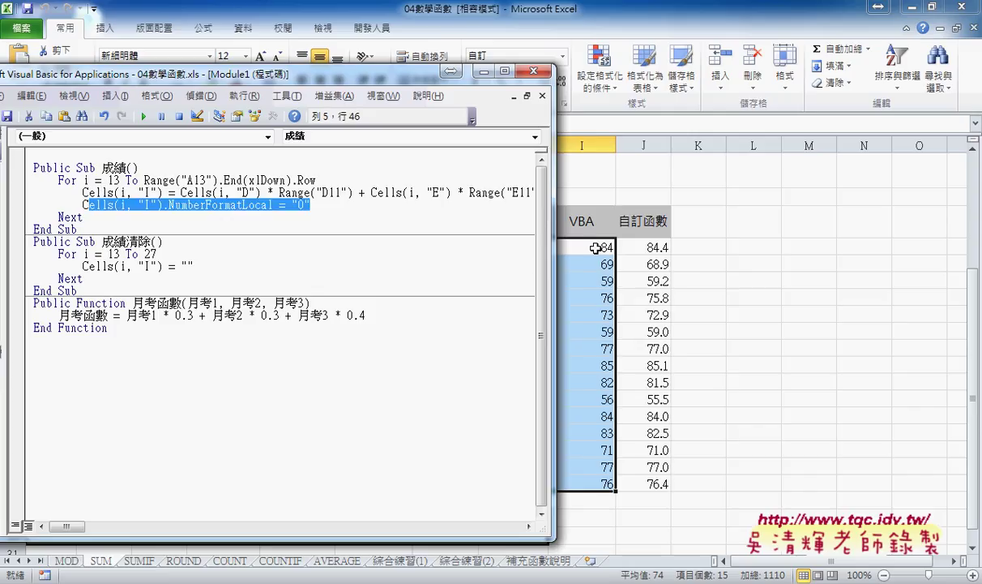
left_click(236, 193)
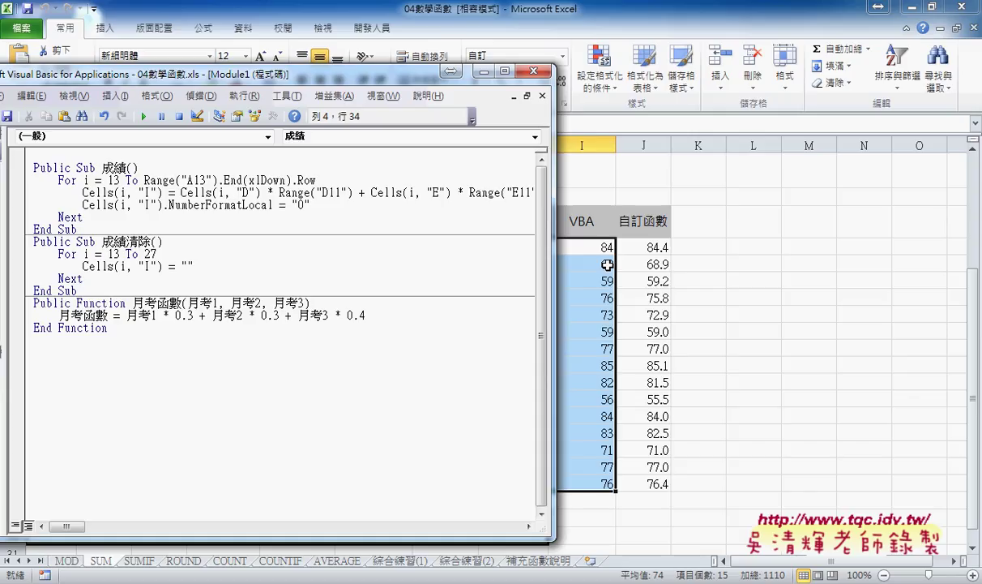
Step: Comment out the Cells(i, "I").NumberFormatLocal = "0" line with an apostrophe
left_click(305, 192)
left_click_drag(311, 204, 81, 205)
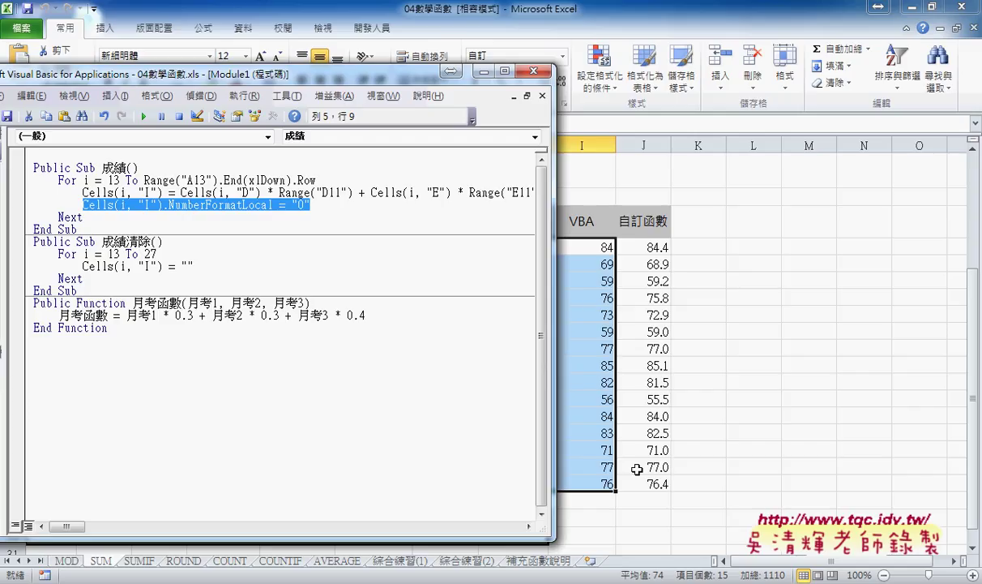
key("Left")
type("'")
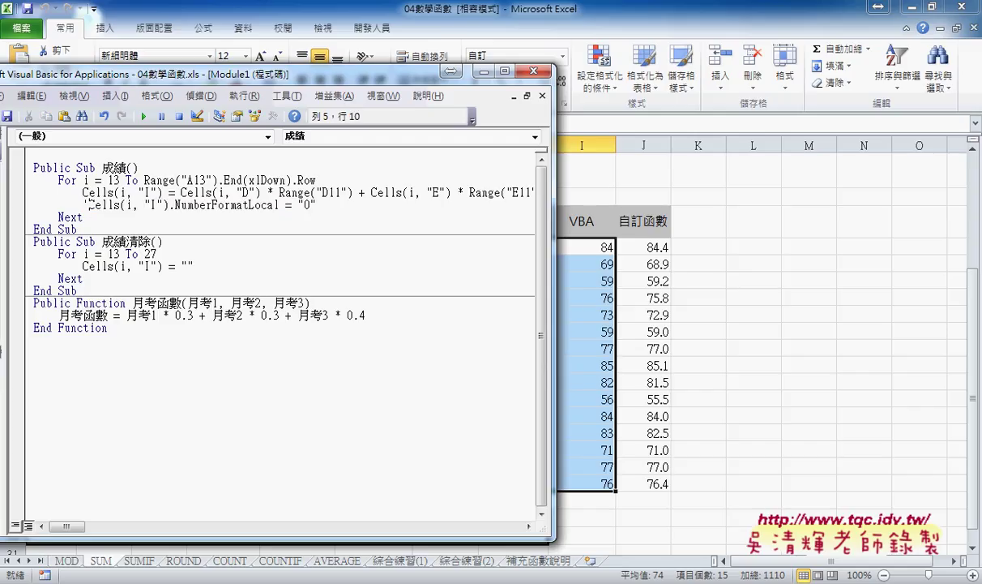
Step: Add a blank line after Next and reposition the editor to show its side panes
key("End")
key("Down")
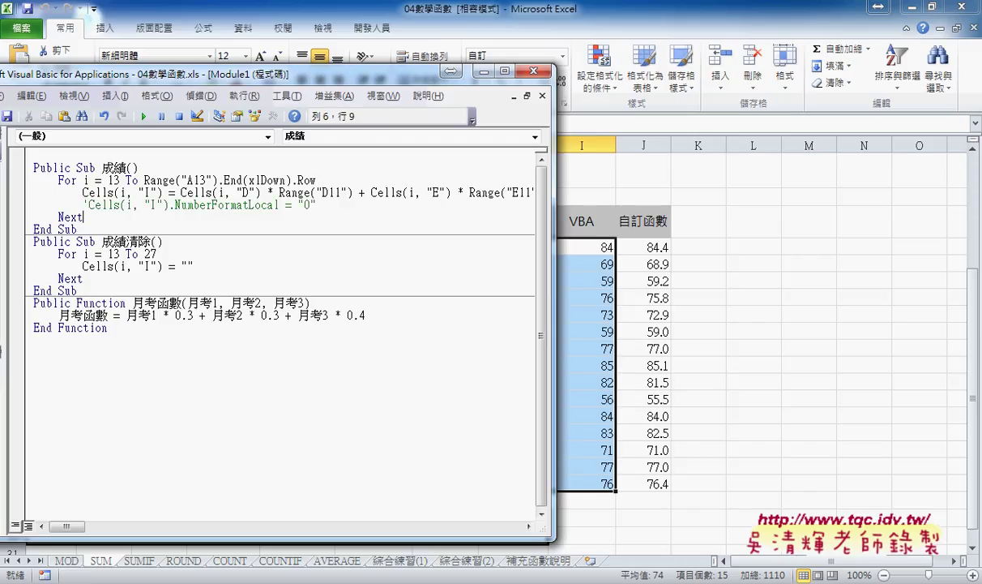
key("Return")
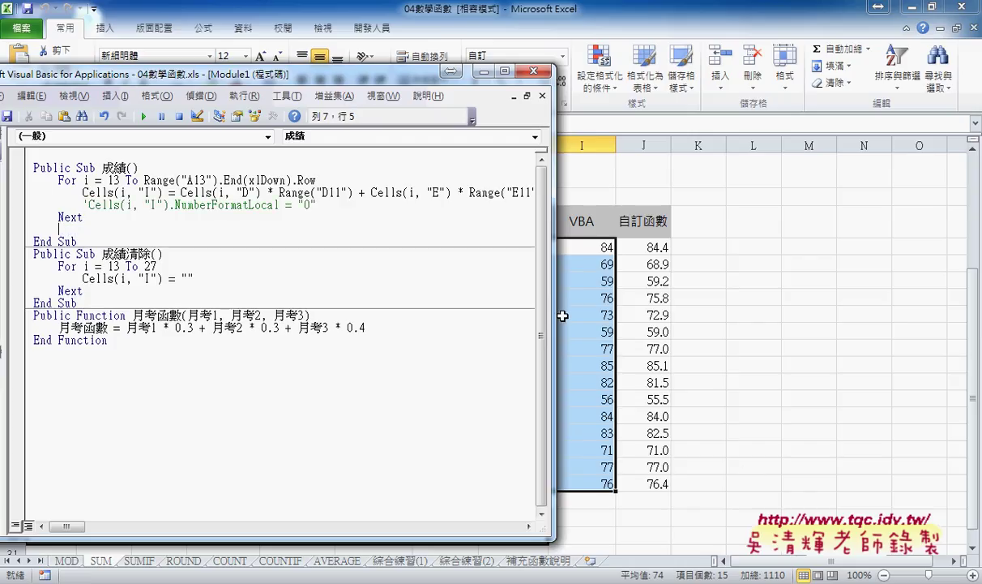
left_click_drag(554, 313, 389, 313)
left_click_drag(217, 77, 367, 72)
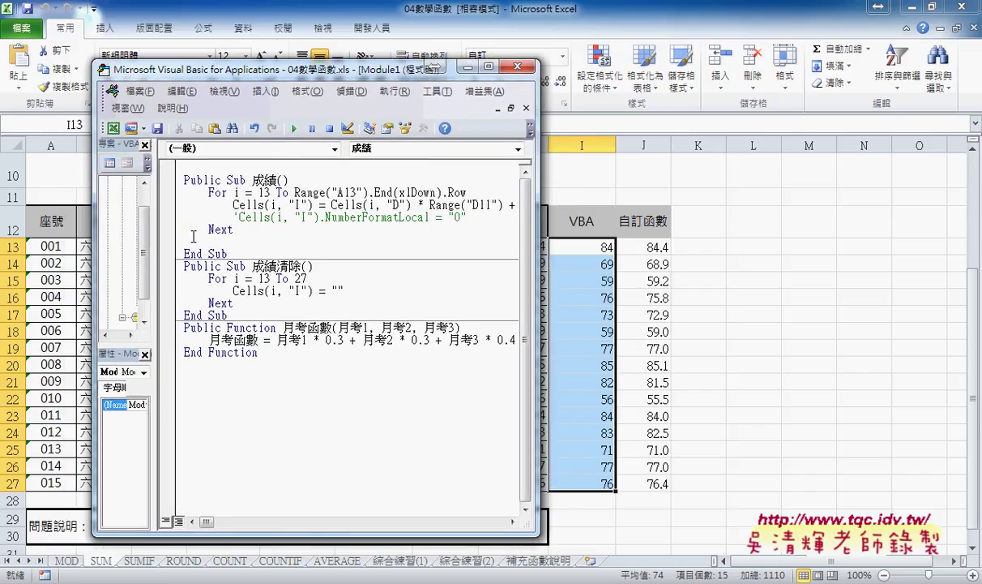
Step: Type Range("I13:I27").NumberFormatLocal = "0" on the blank line after Next
type("ran")
type("ge(")
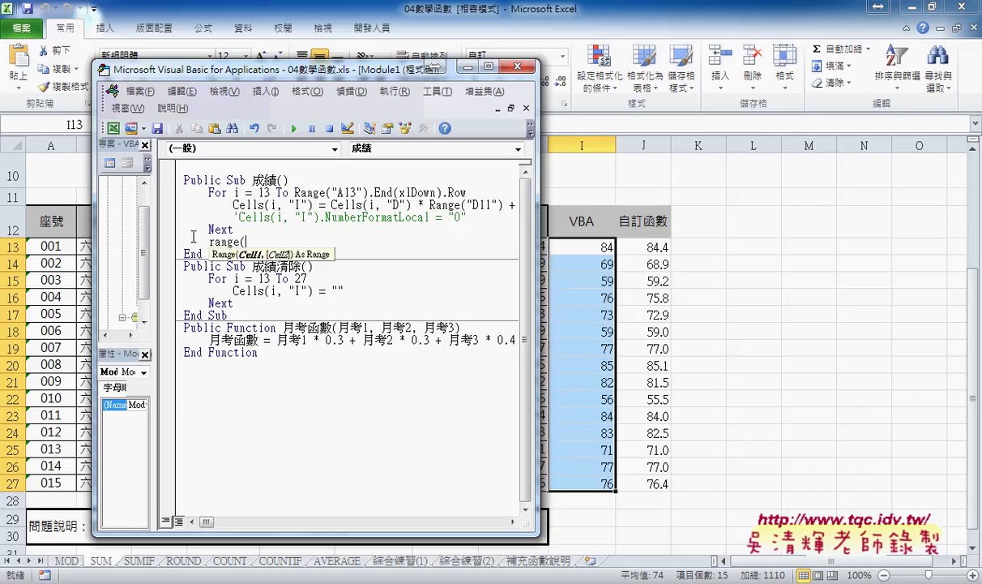
type("\"")
type("I")
type("13")
type(":I")
type("27")
type("\")")
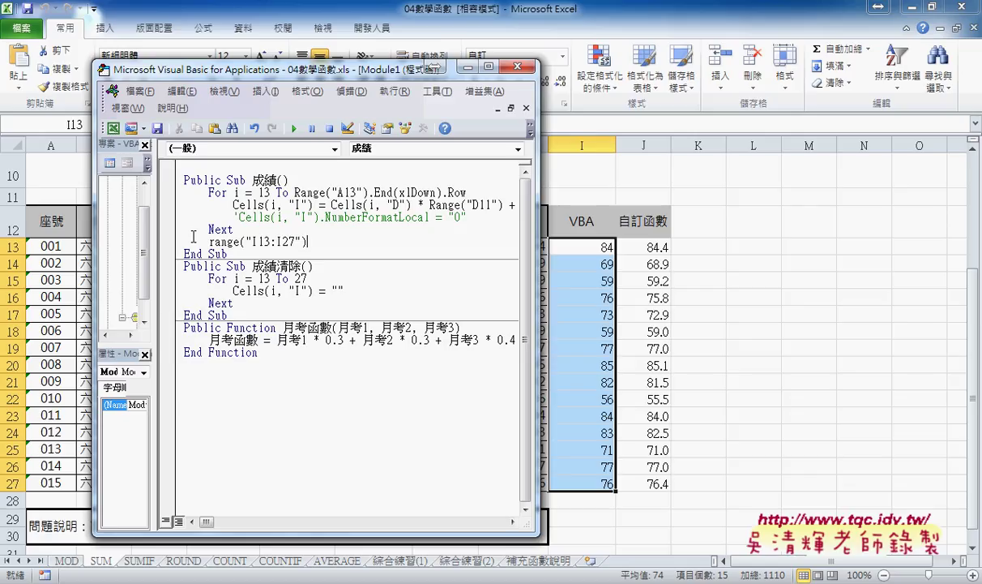
type(".n")
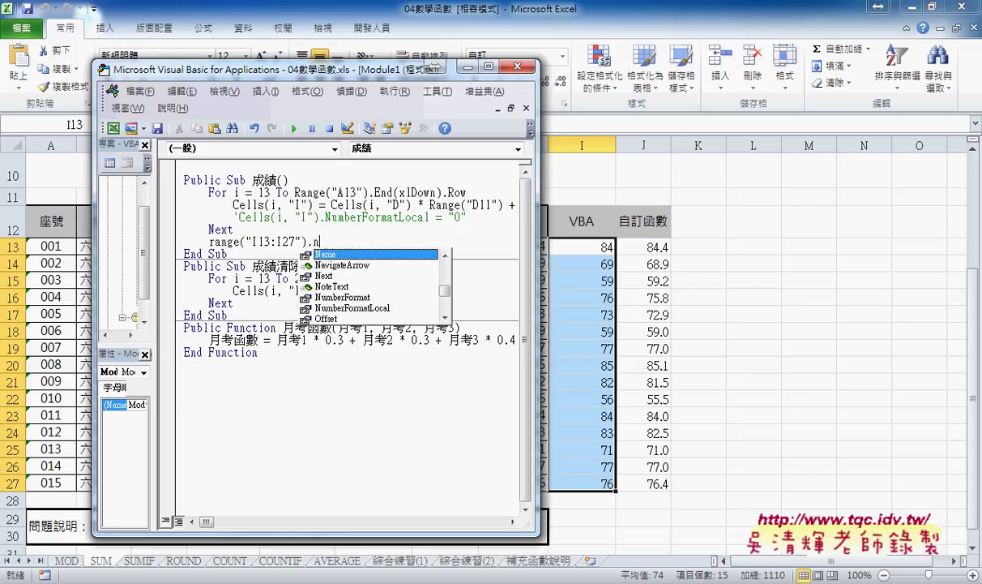
key("Down")
key("Down")
key("Down")
key("Down")
key("Down")
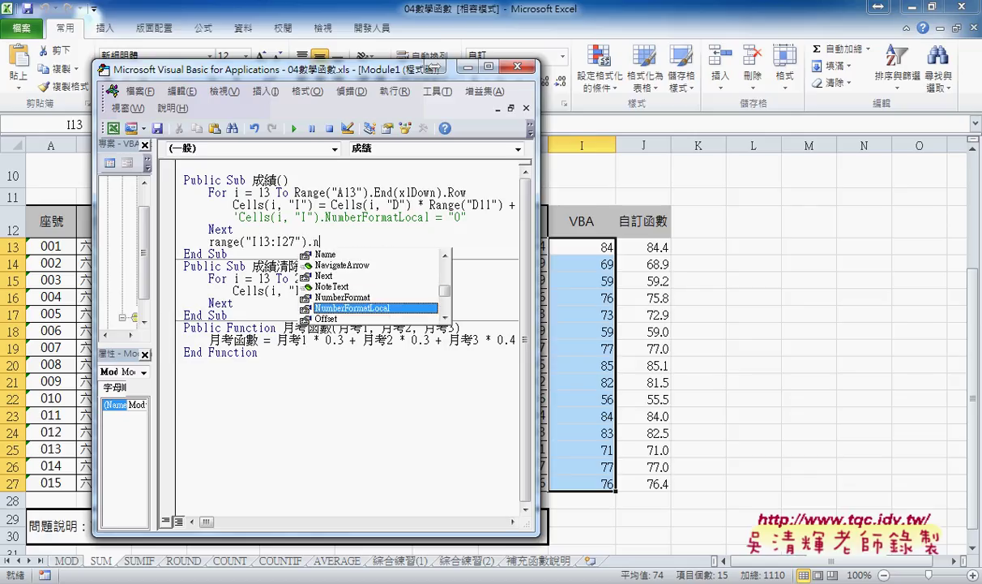
type("=")
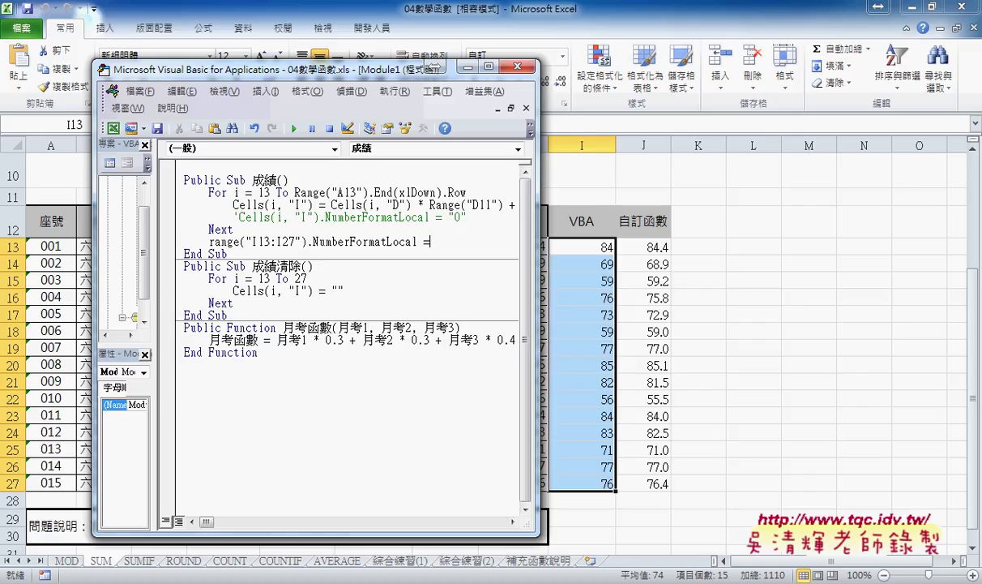
type("\"\"")
key("Left")
type("0")
left_click_drag(209, 241, 306, 241)
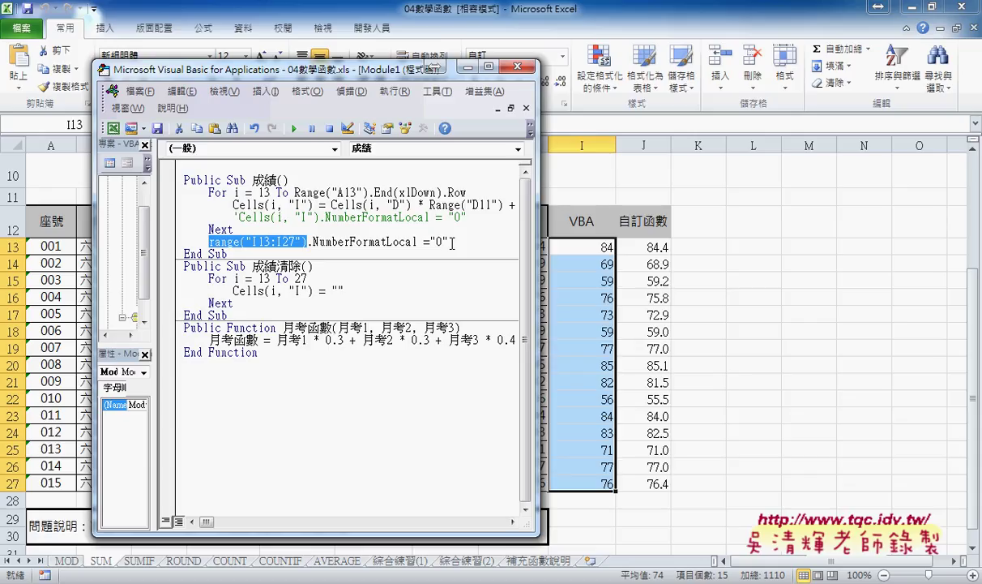
left_click(372, 243)
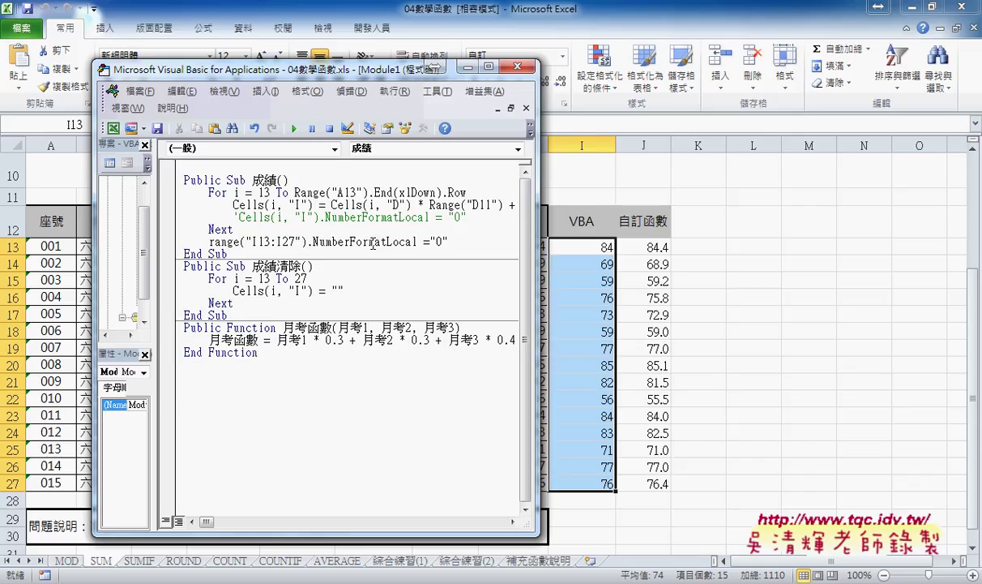
Step: Comment out the Range("I13:I27") line and reactivate the in-loop Cells NumberFormatLocal line
left_click(362, 323)
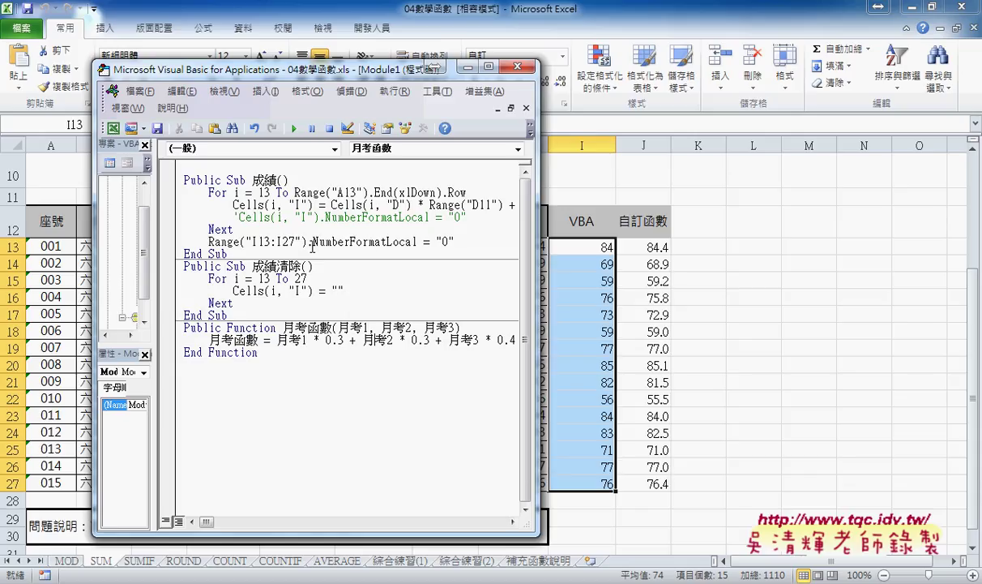
left_click_drag(455, 242, 337, 241)
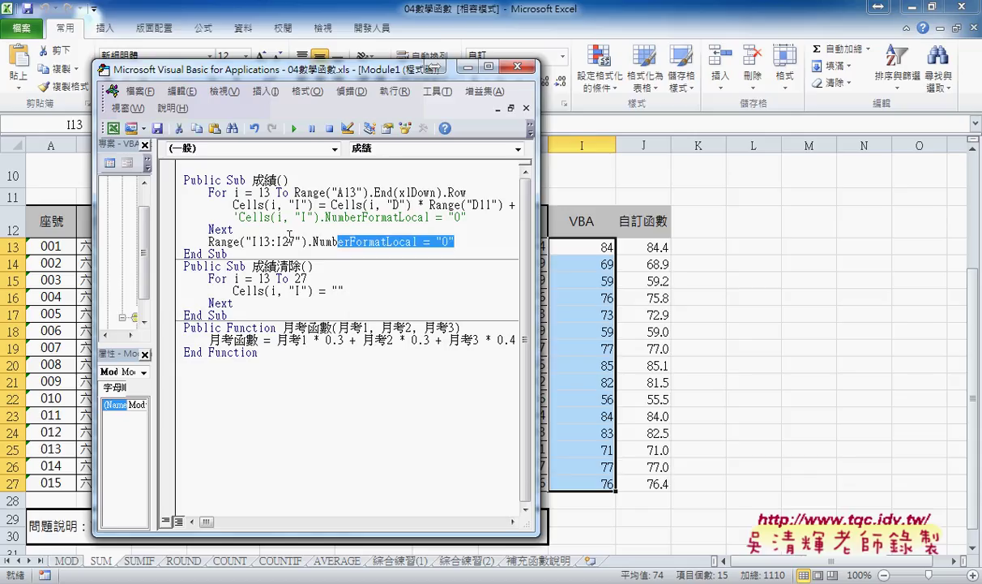
left_click(203, 239)
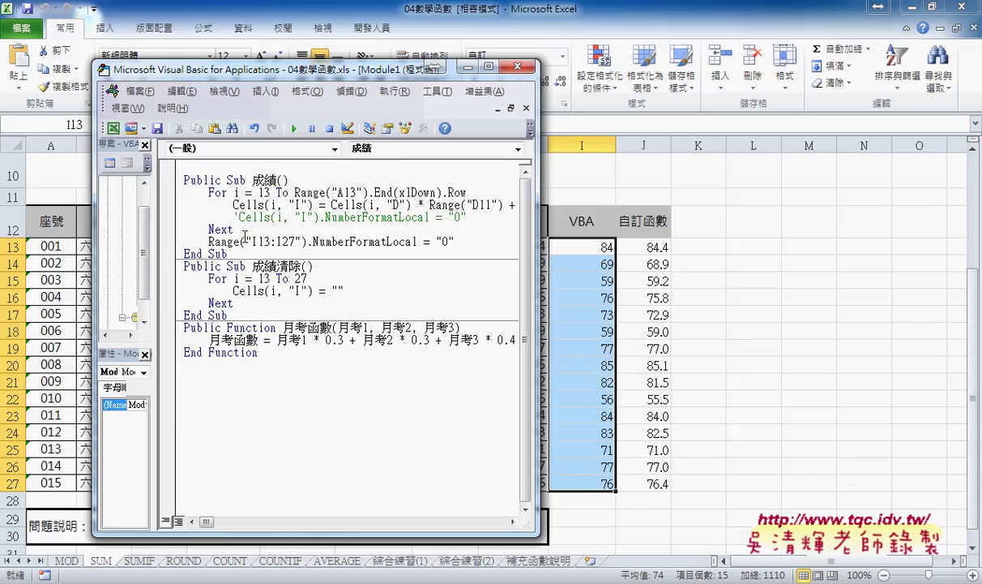
type("'")
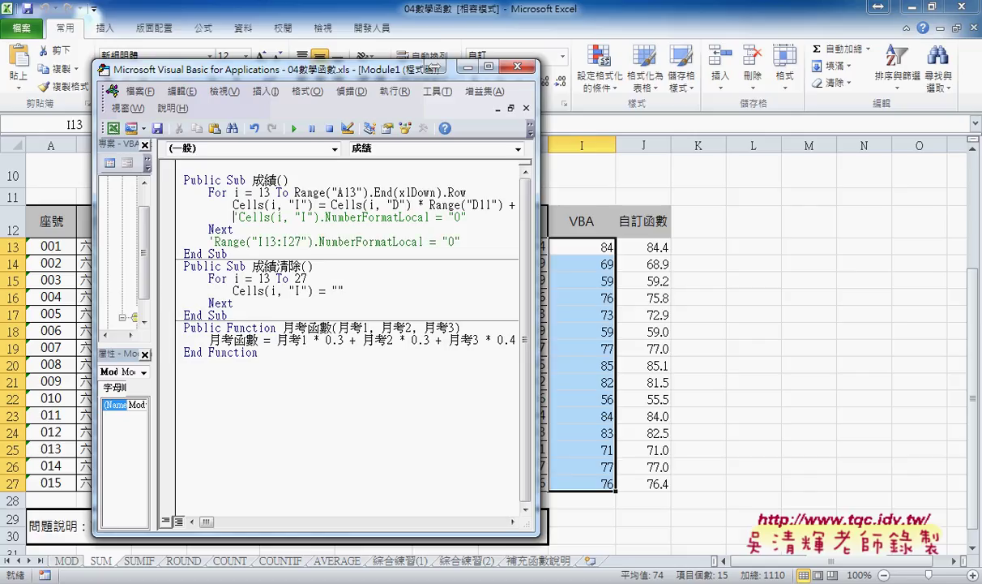
left_click(234, 217)
key("Delete")
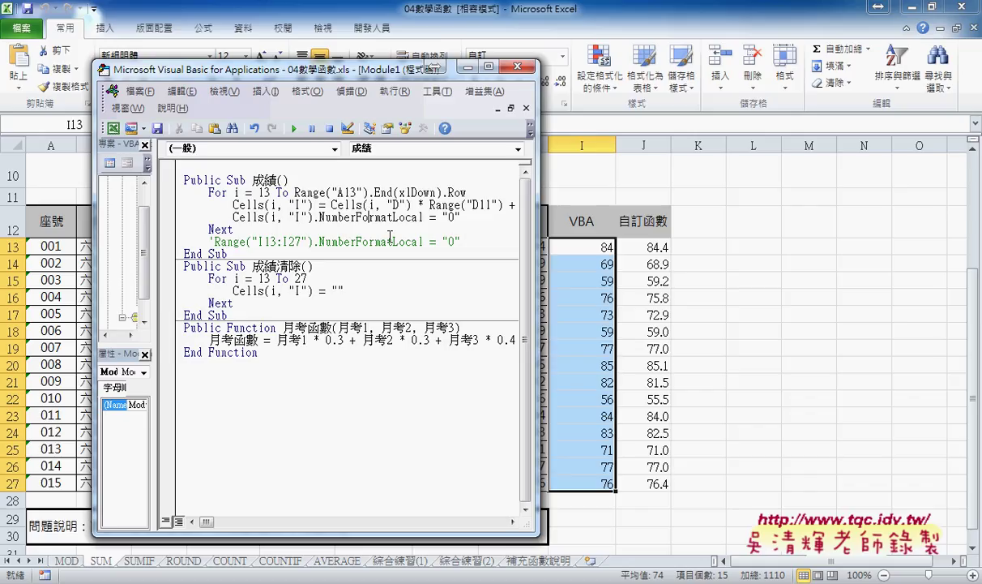
left_click_drag(460, 242, 443, 241)
left_click_drag(208, 242, 460, 242)
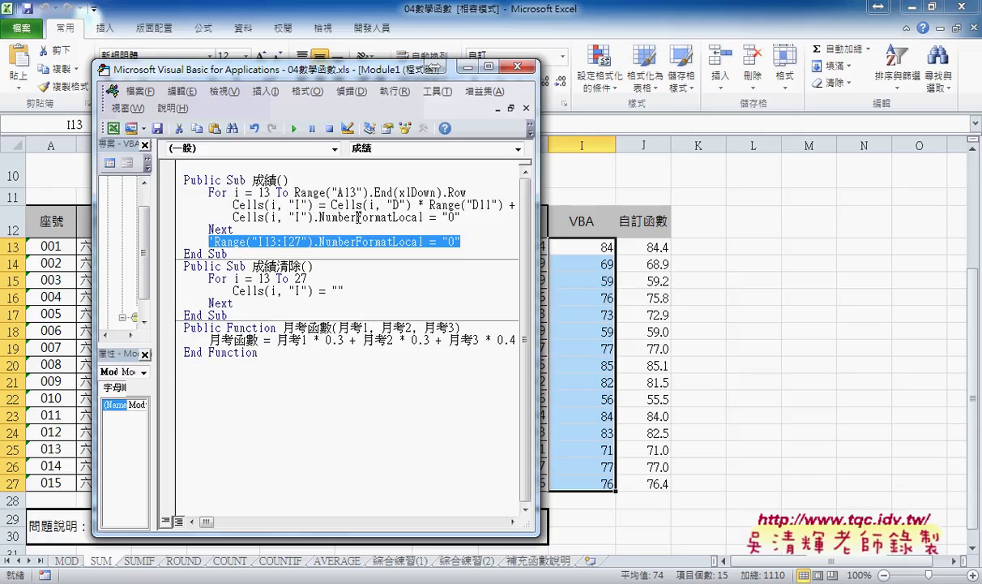
left_click_drag(442, 217, 461, 217)
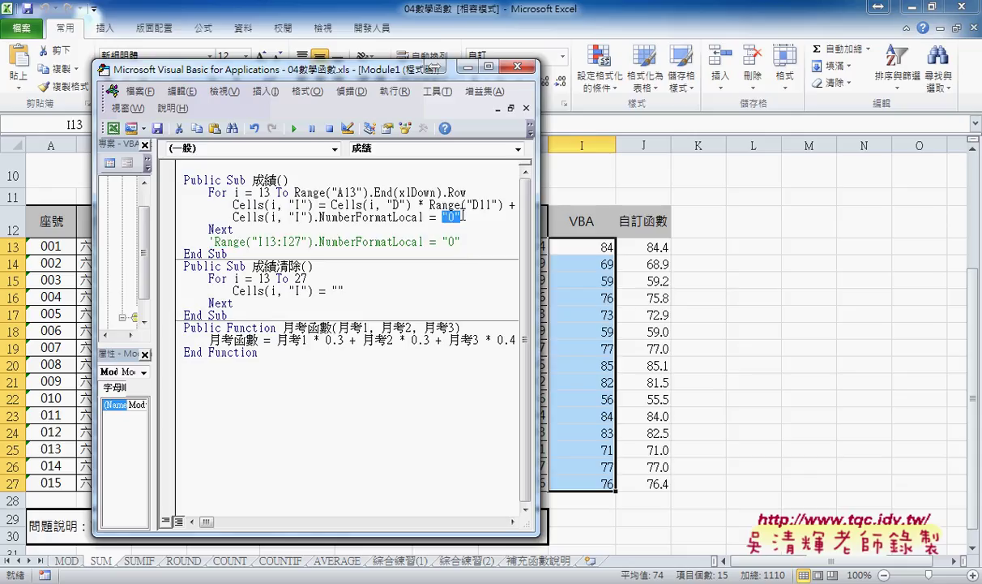
Step: Open 儲存格格式 for J13 and select its custom 0.0 format code
right_click(623, 241)
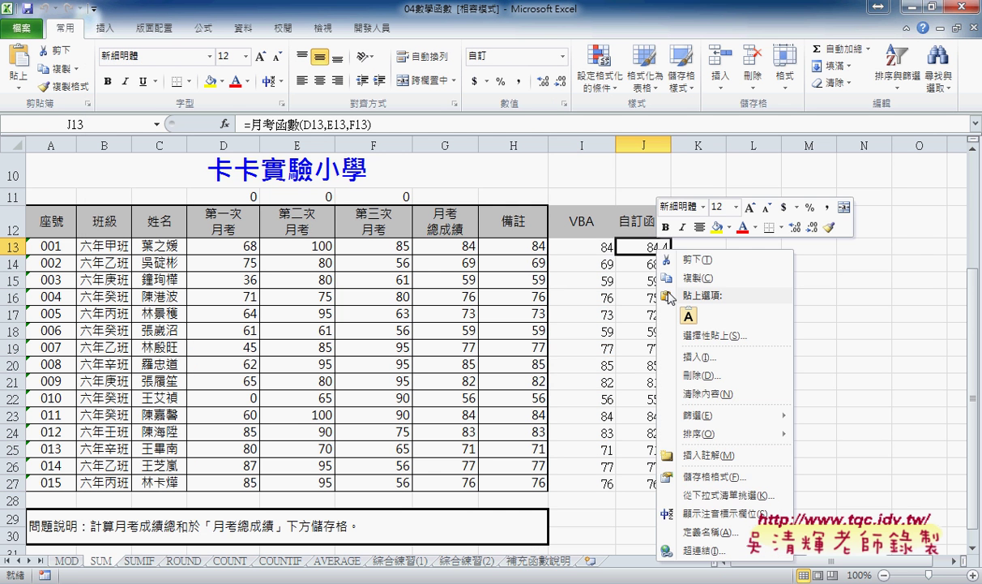
left_click(669, 477)
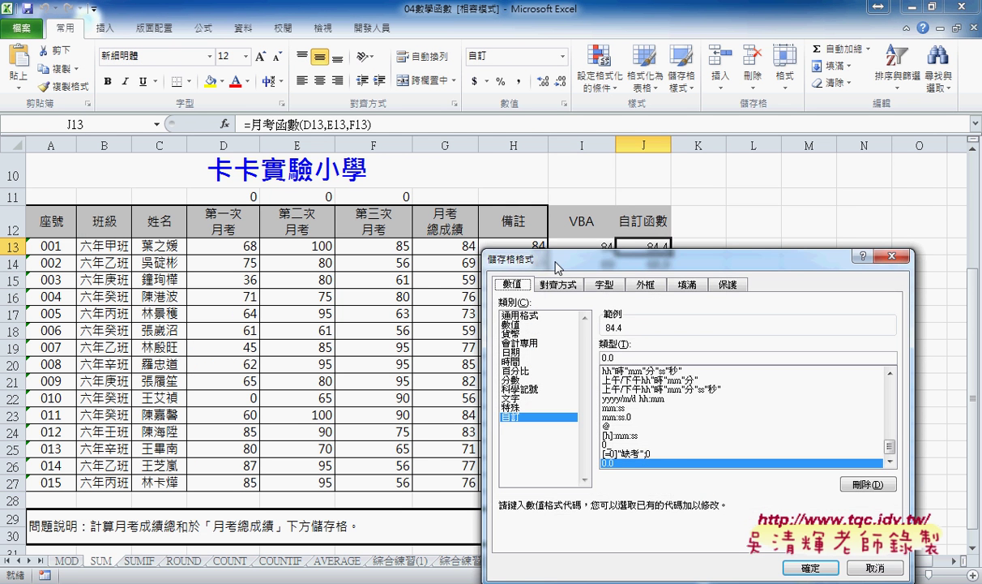
left_click_drag(557, 267, 511, 202)
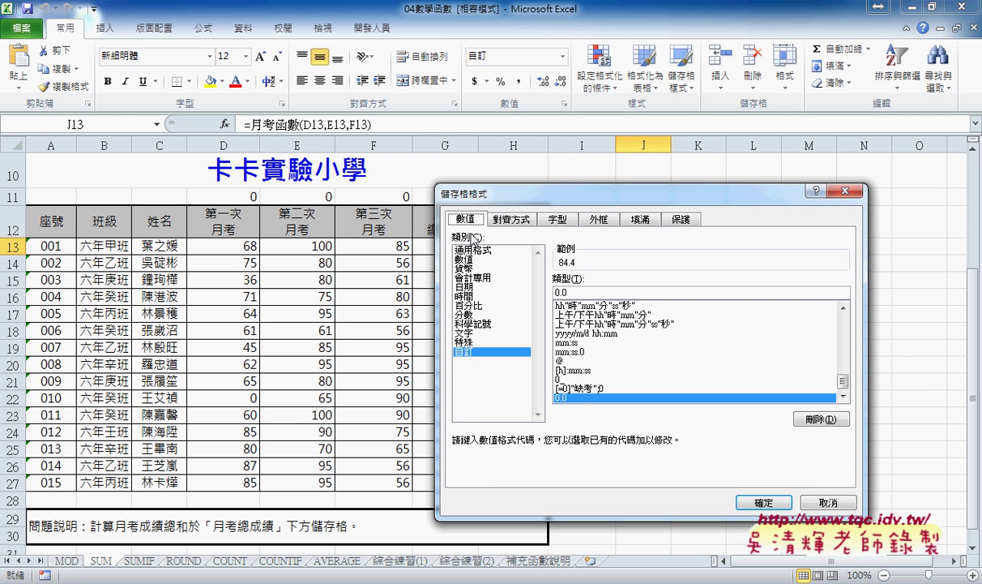
double_click(584, 292)
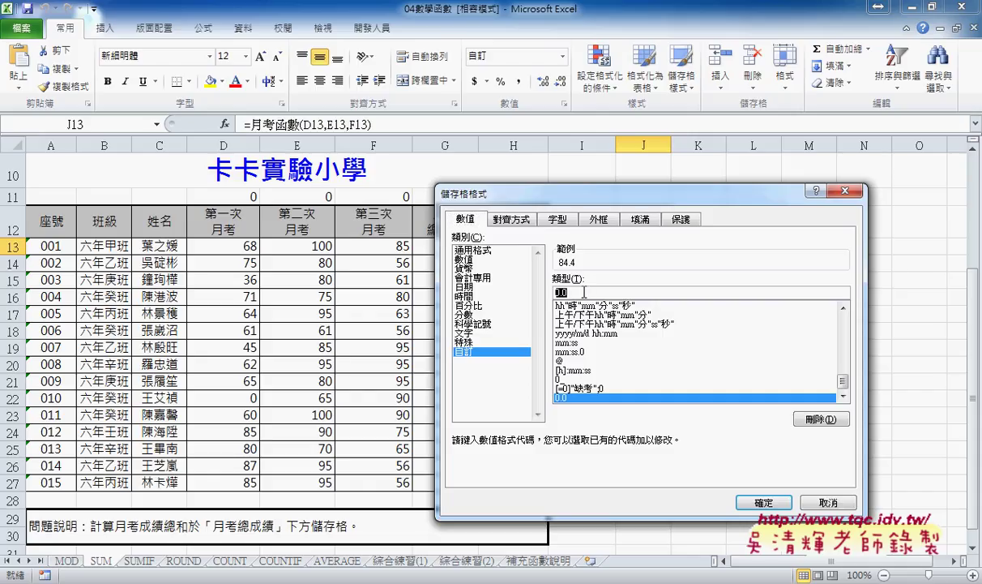